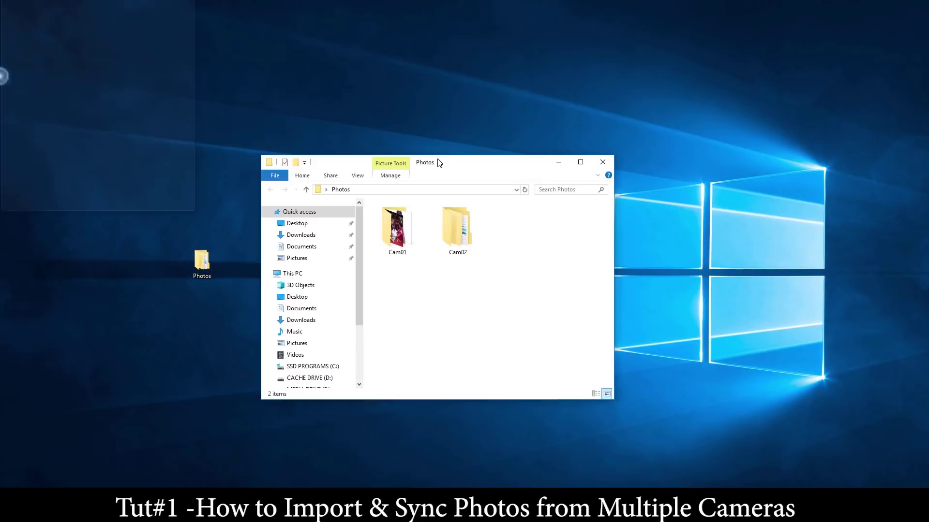
Look through the Cam01 folder and the 100EOS5D folder of Cam02 inside Photos and close the folder window
double_click(437, 159)
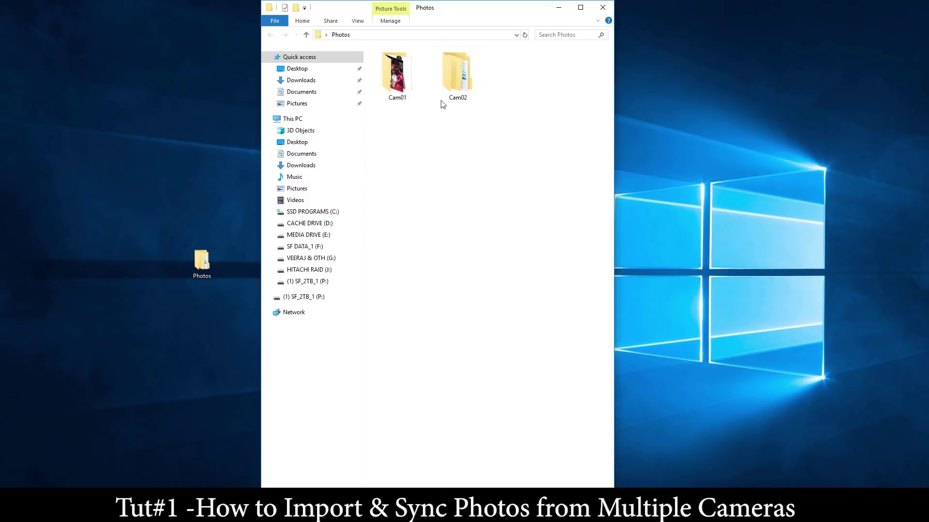
double_click(402, 78)
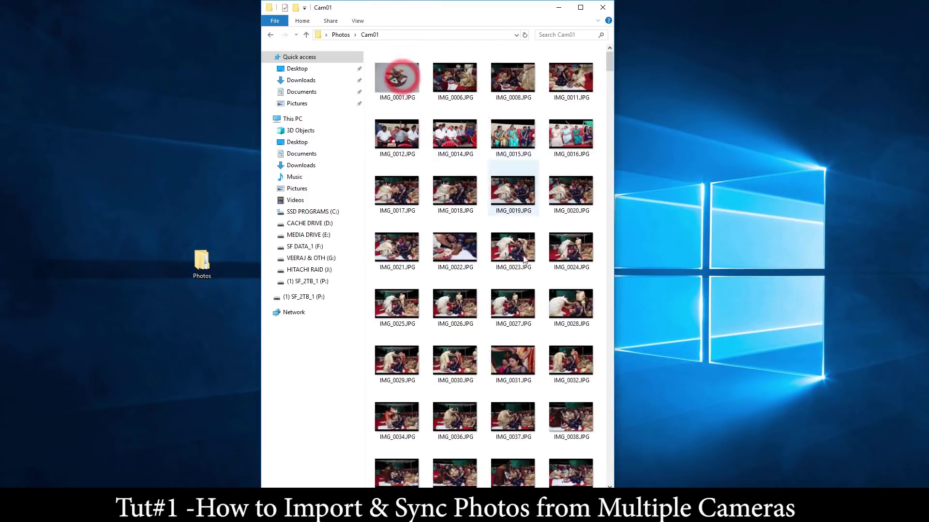
left_click(337, 35)
double_click(462, 92)
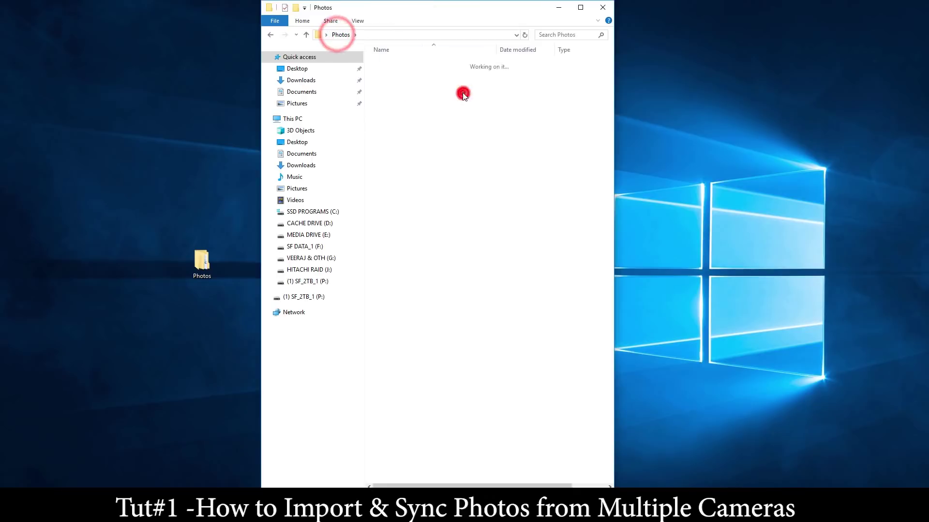
double_click(425, 67)
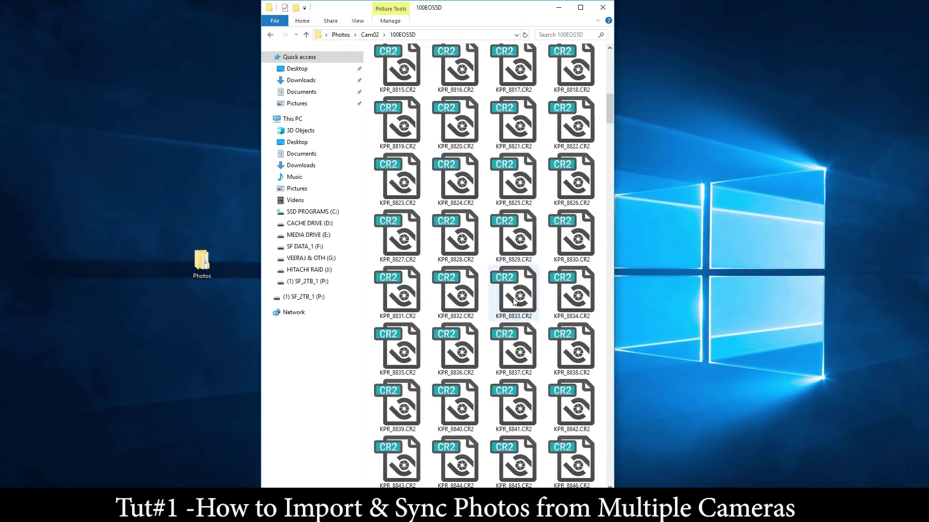
left_click(601, 8)
right_click(342, 232)
left_click(379, 261)
right_click(378, 261)
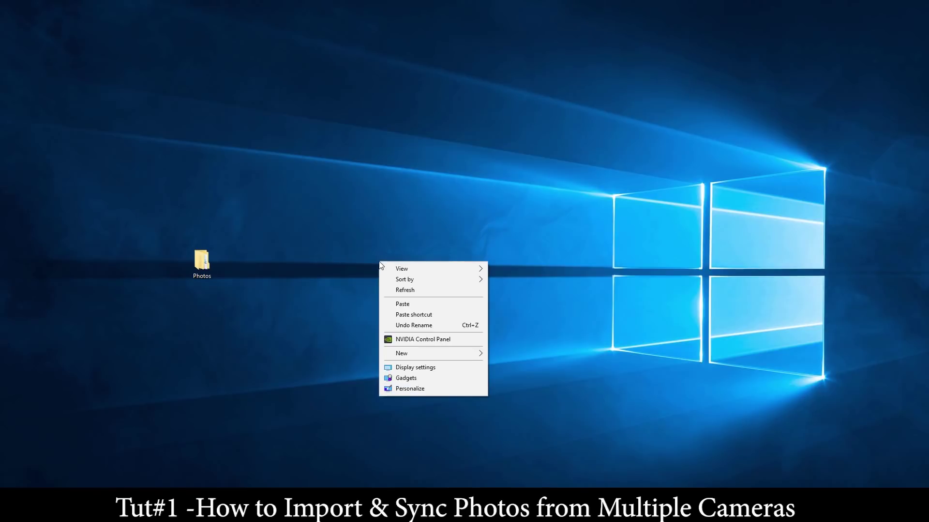
left_click(388, 289)
Switch to Lightroom Classic and start a photo import with the Desktop folder as the source
left_click(205, 508)
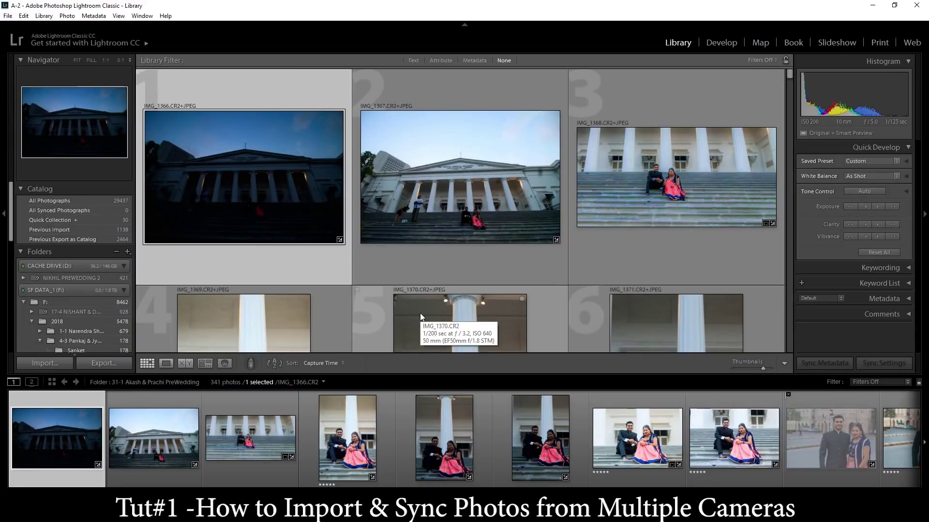
left_click(51, 365)
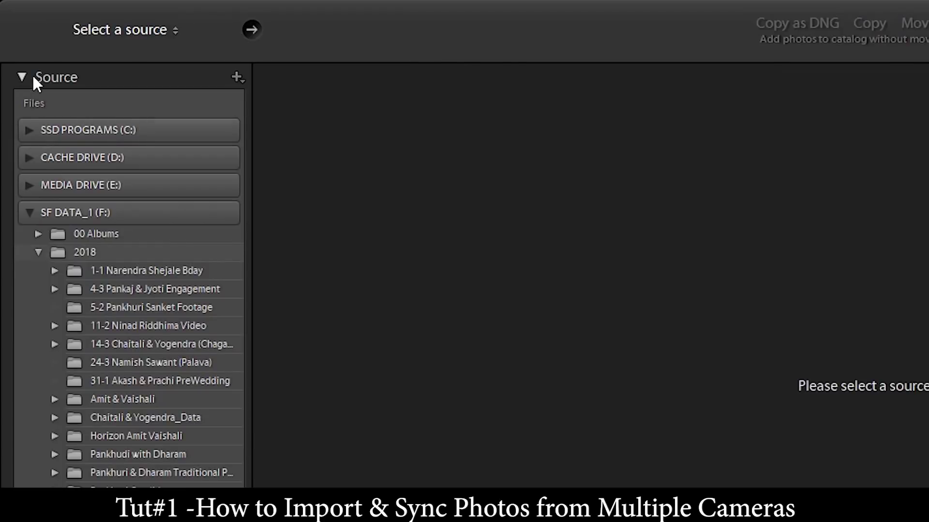
left_click(88, 42)
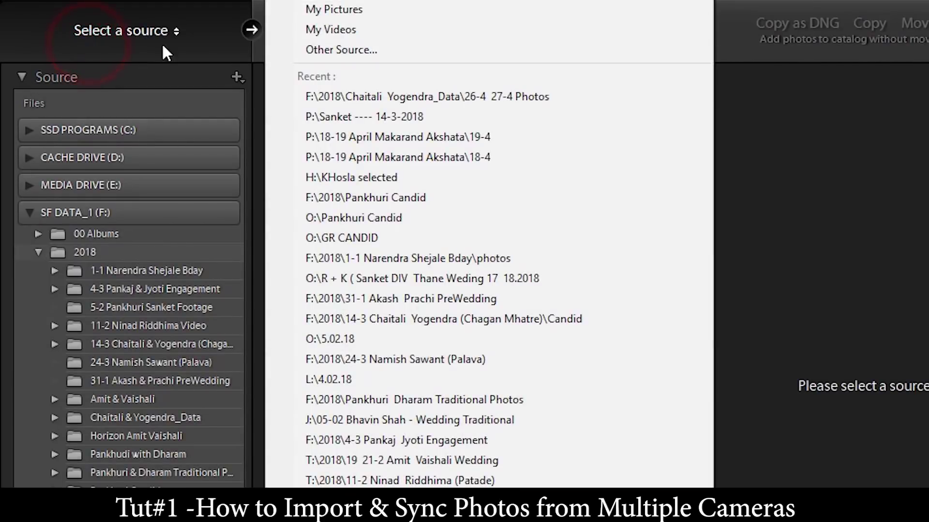
left_click(285, 3)
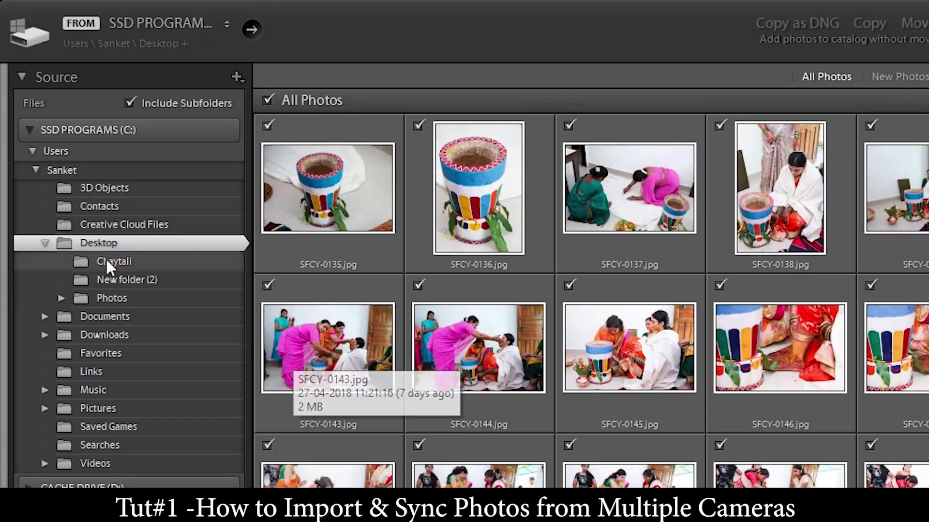
Narrow the import source to the Photos folder on the Desktop and expand its camera subfolders
left_click(46, 243)
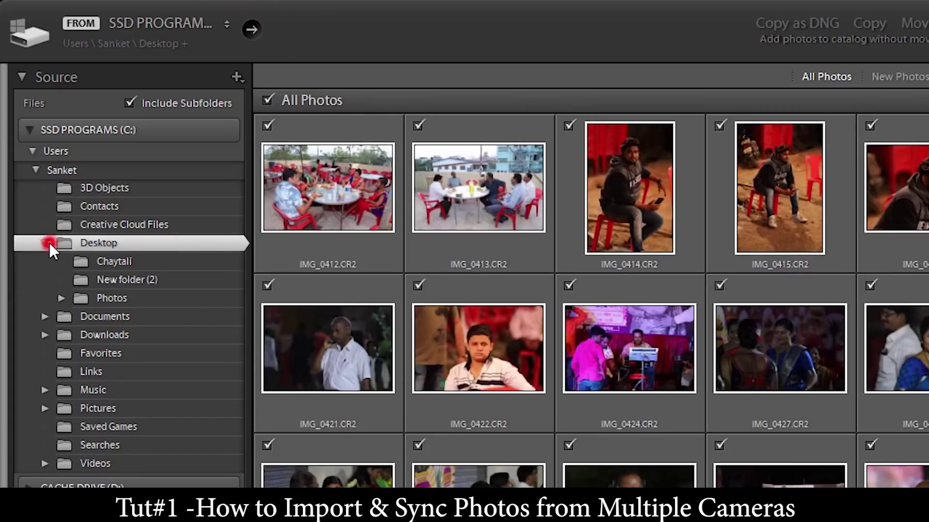
left_click(45, 242)
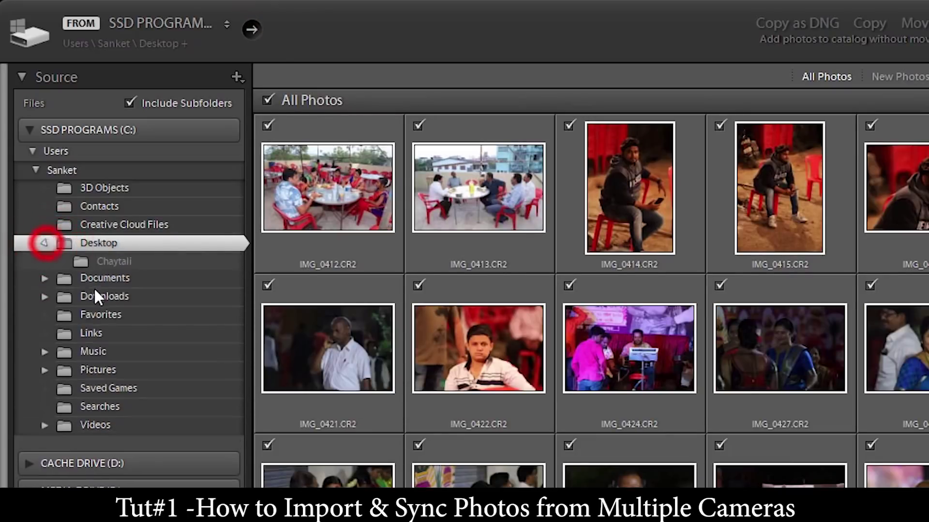
left_click(114, 298)
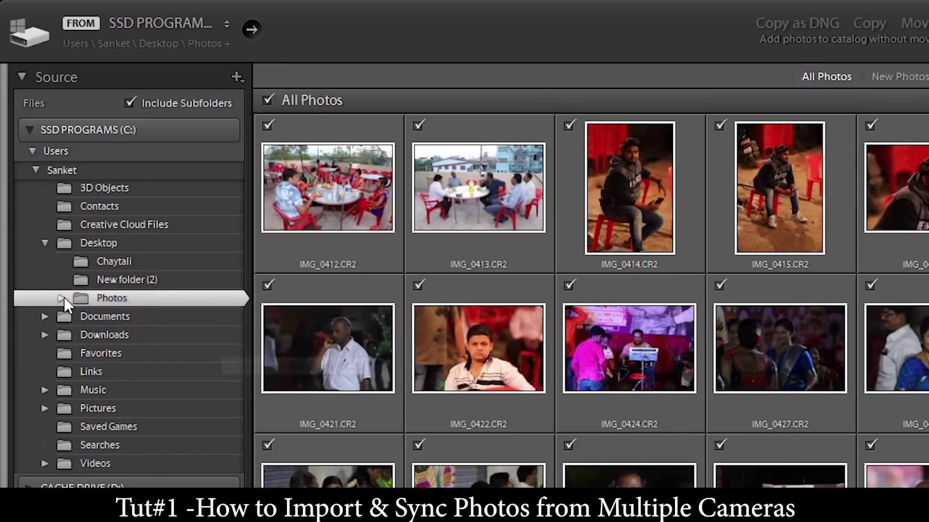
left_click(61, 298)
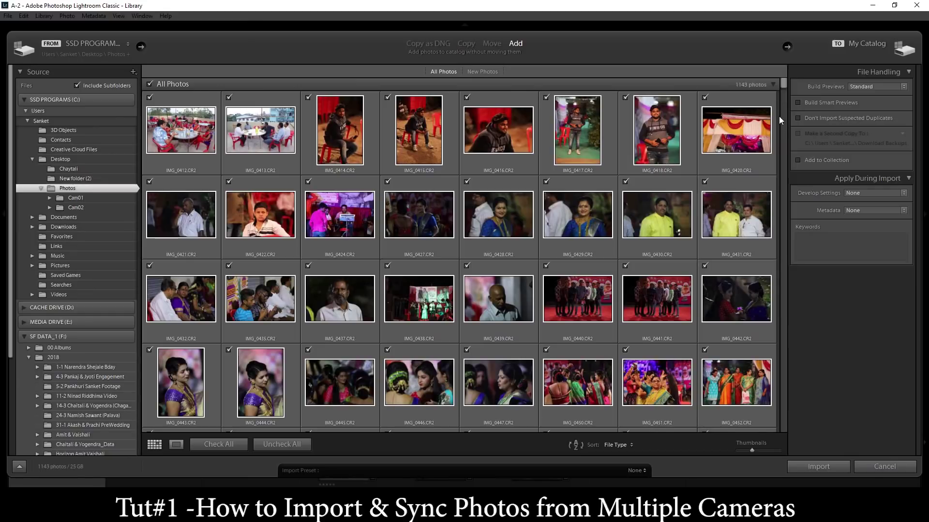
Keep Build Previews at Standard, enable Build Smart Previews and import all the checked photos into the catalog
left_click_drag(782, 86, 798, 67)
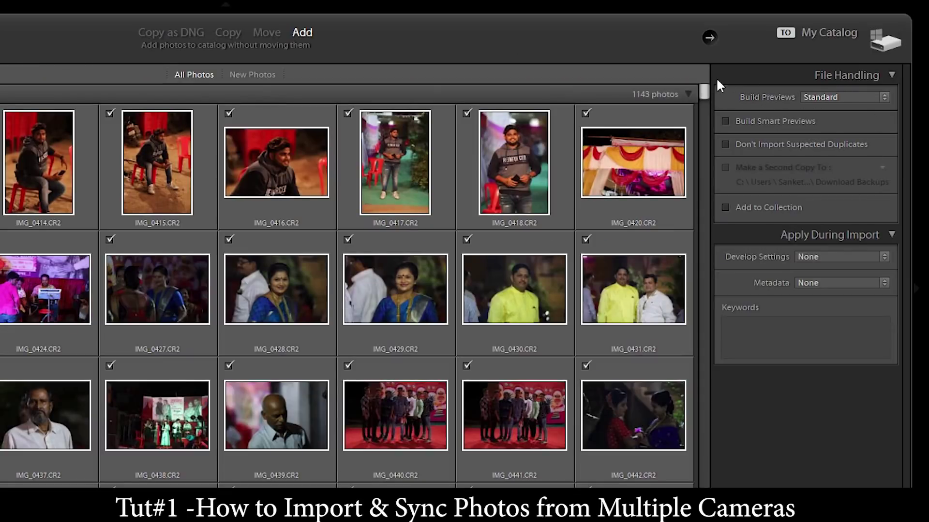
left_click(825, 93)
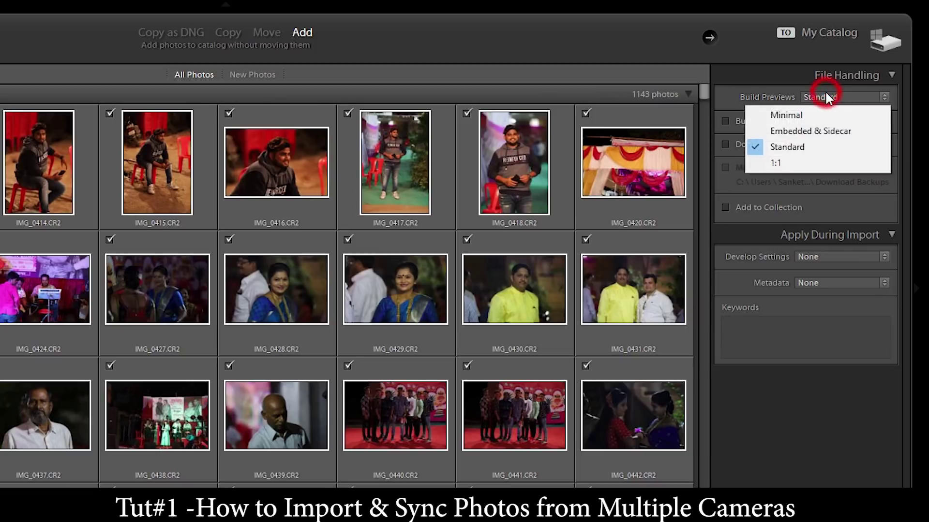
left_click(822, 145)
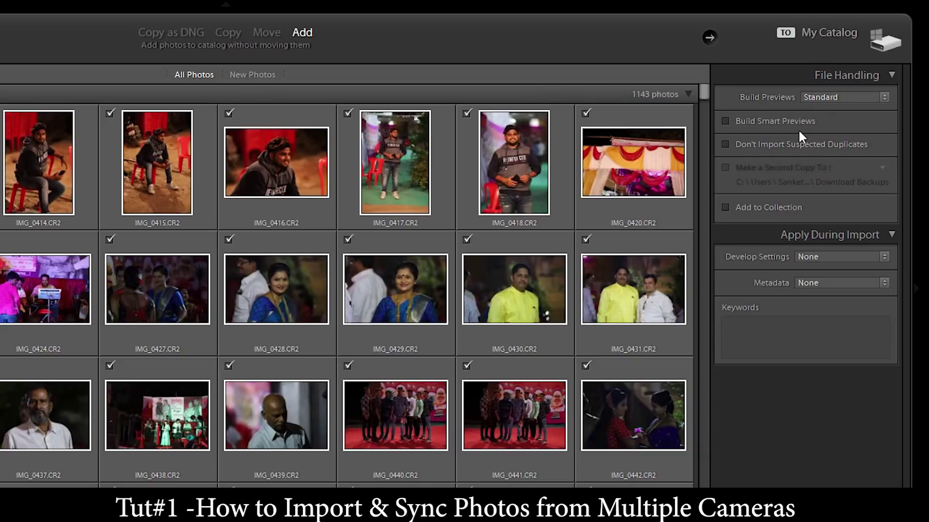
left_click(724, 121)
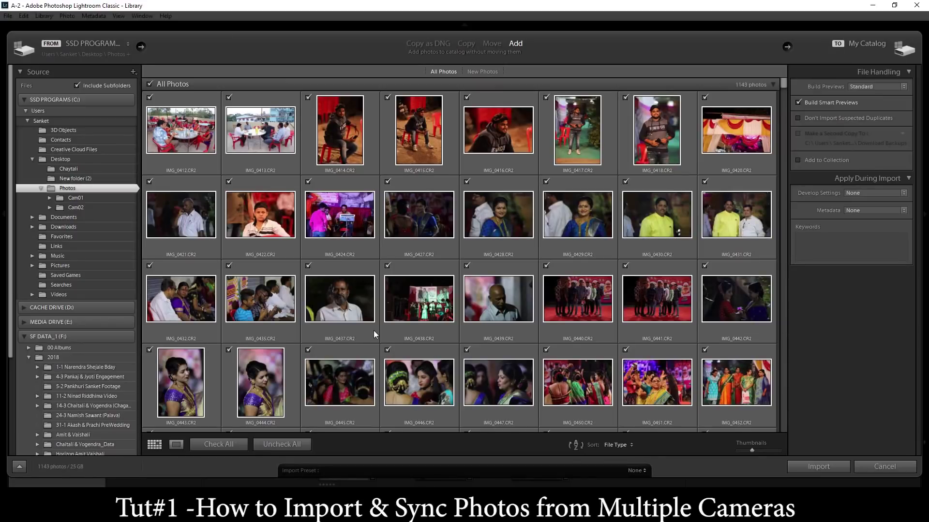
mouse_move(374, 330)
mouse_move(414, 370)
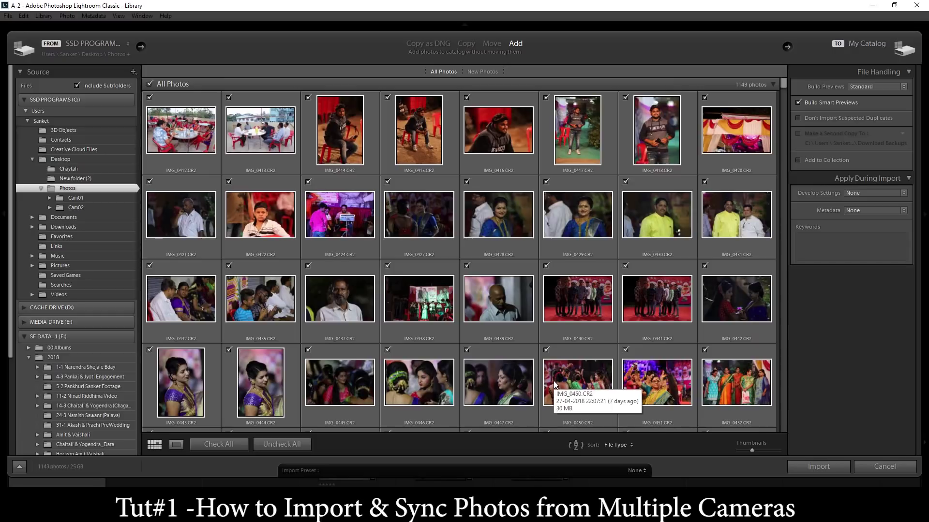
left_click(802, 468)
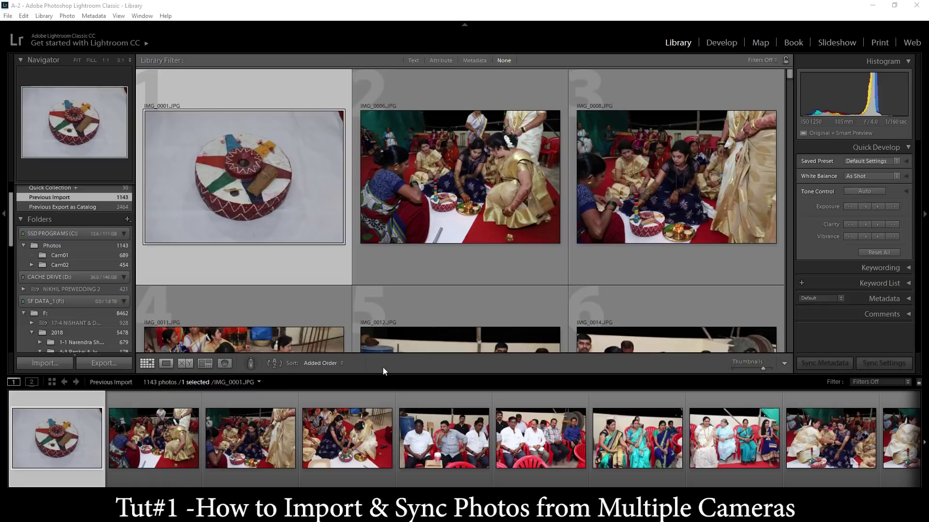
Sort the imported photos by Capture Time
left_click_drag(788, 77, 790, 350)
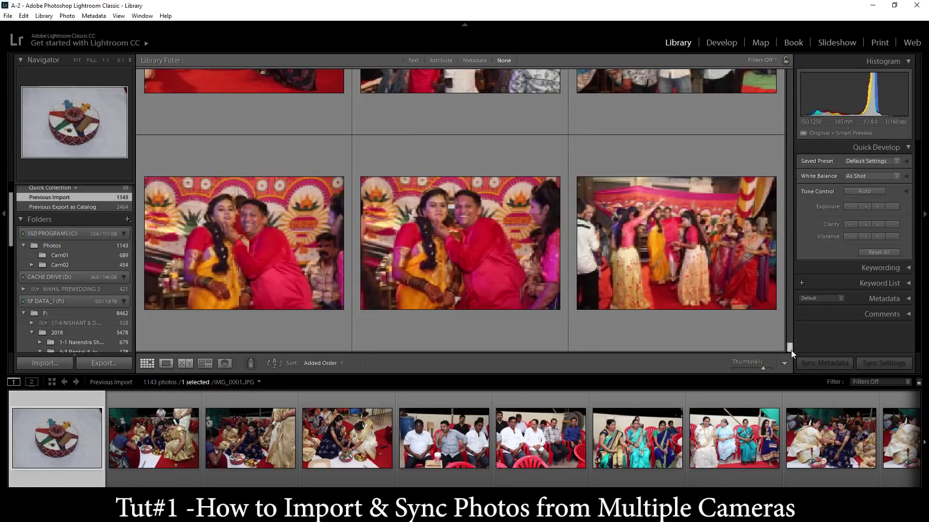
left_click(328, 364)
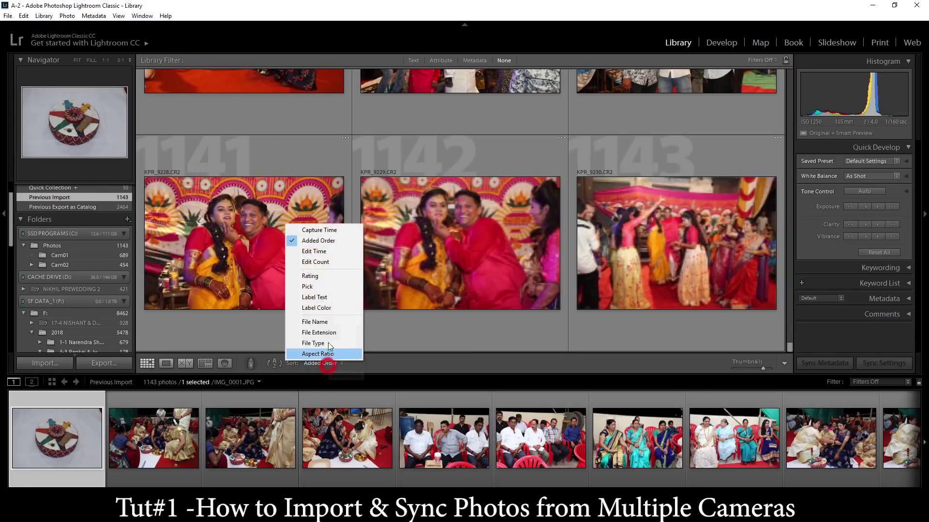
left_click(321, 229)
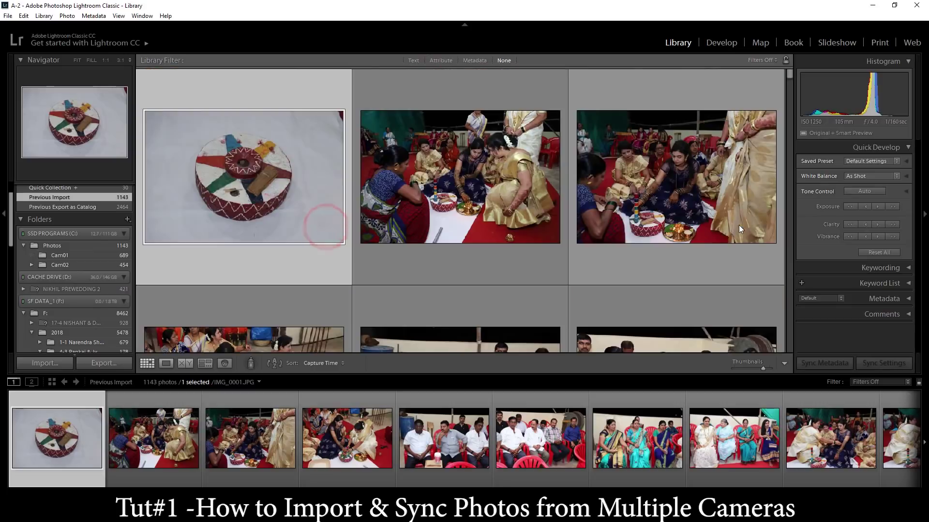
Compare the consecutive photos KPR_9030, IMG_0627 and KPR_9031 to check how well the two cameras' shots line up in time
left_click_drag(790, 76, 790, 266)
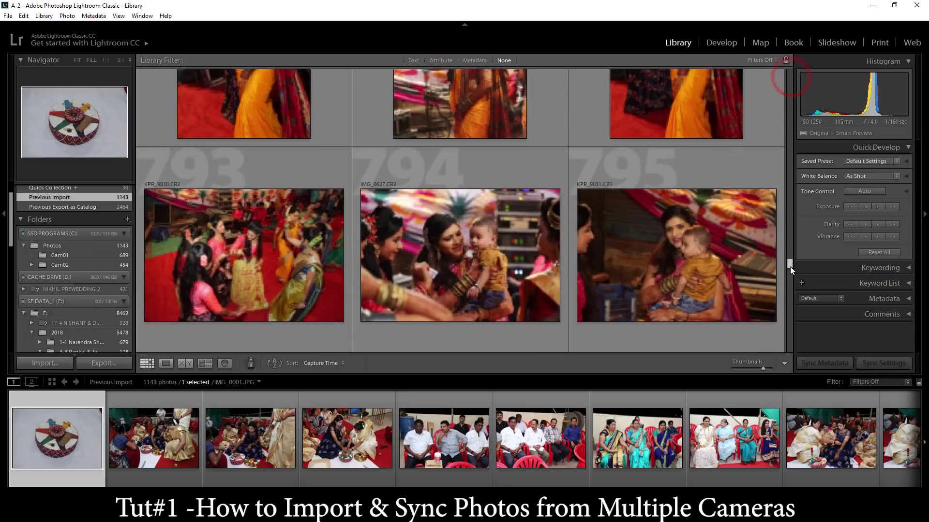
left_click(357, 220)
left_click(156, 181)
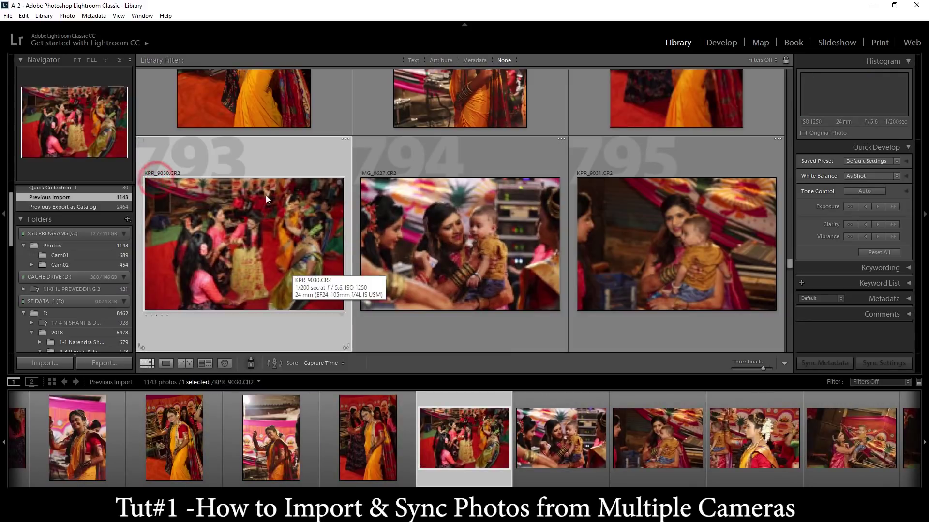
left_click(385, 176)
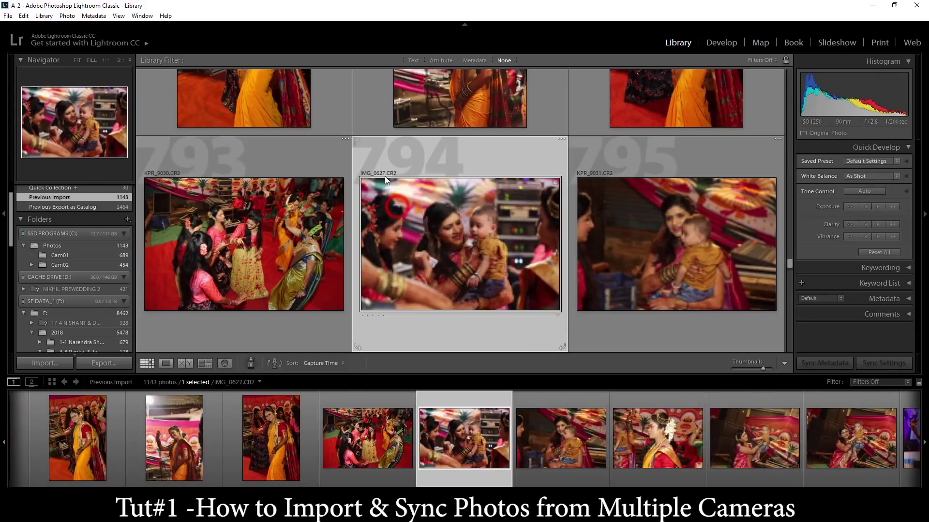
scroll(507, 249, "down", 1)
scroll(502, 262, "up", 1)
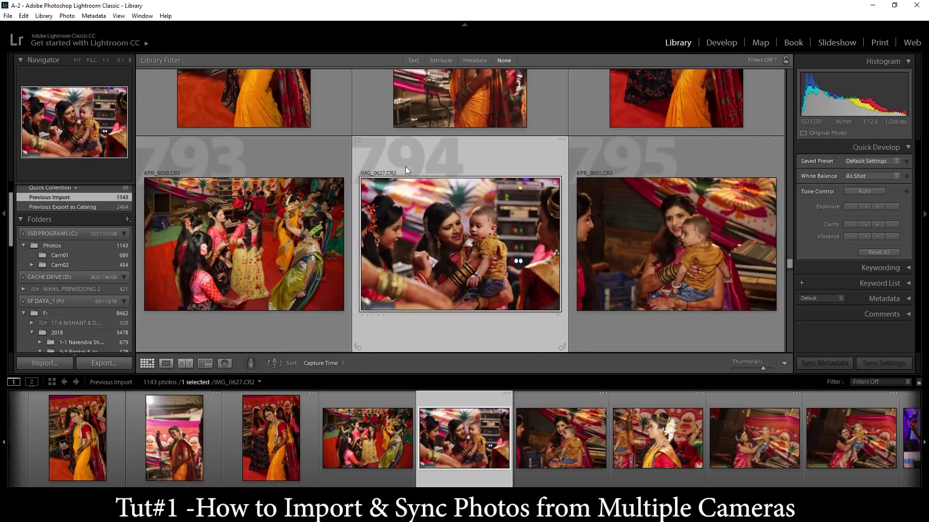
left_click(677, 254)
left_click(520, 249)
left_click(628, 253)
left_click(521, 249)
left_click(655, 249)
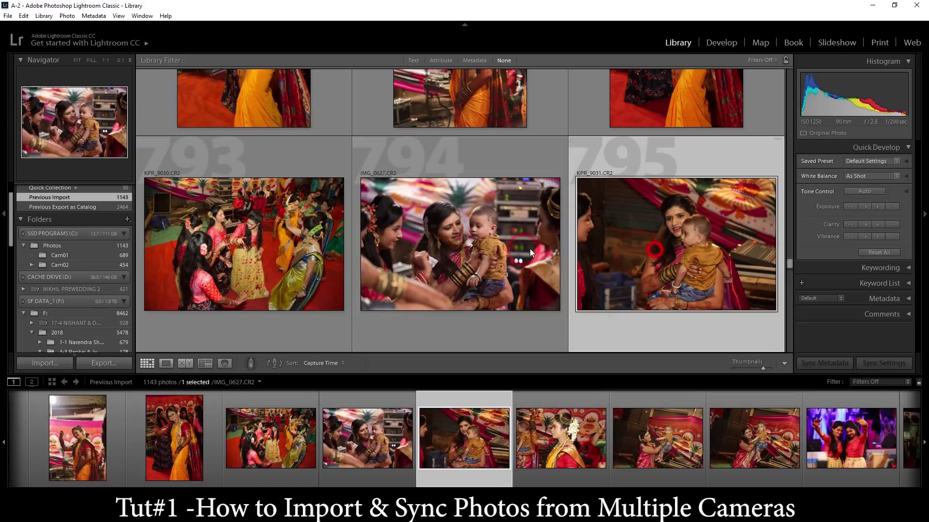
left_click(530, 248)
Browse the neighbouring photos in the grid and filmstrip to check the order of both cameras' shots
scroll(473, 271, "down", 2)
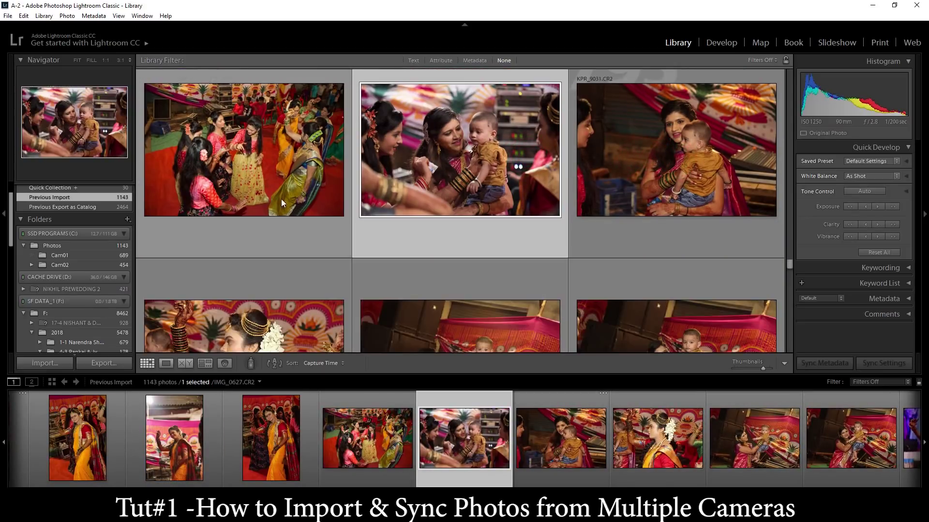
scroll(610, 254, "up", 5)
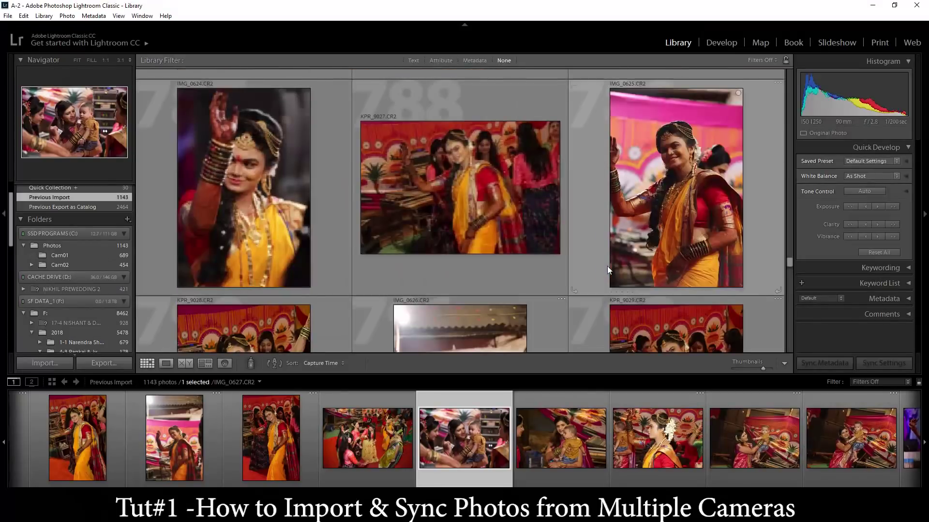
scroll(608, 266, "up", 3)
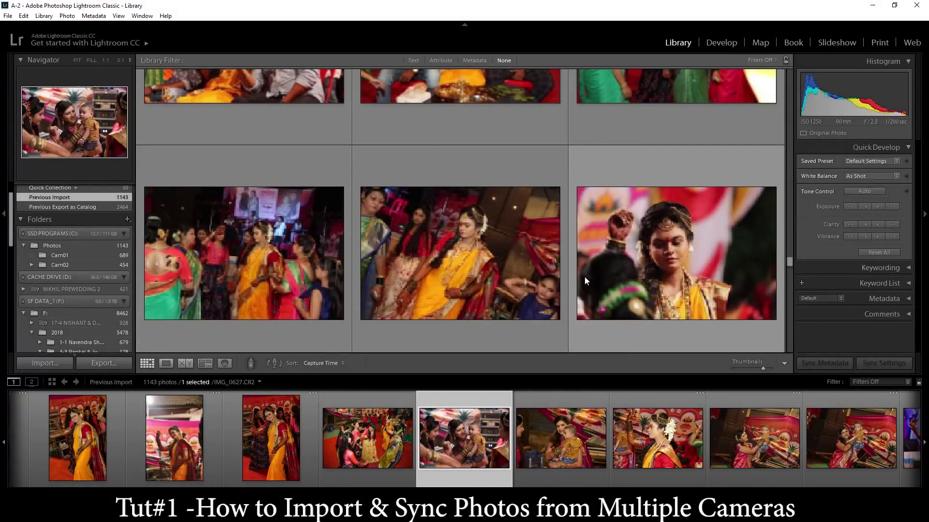
scroll(584, 281, "up", 3)
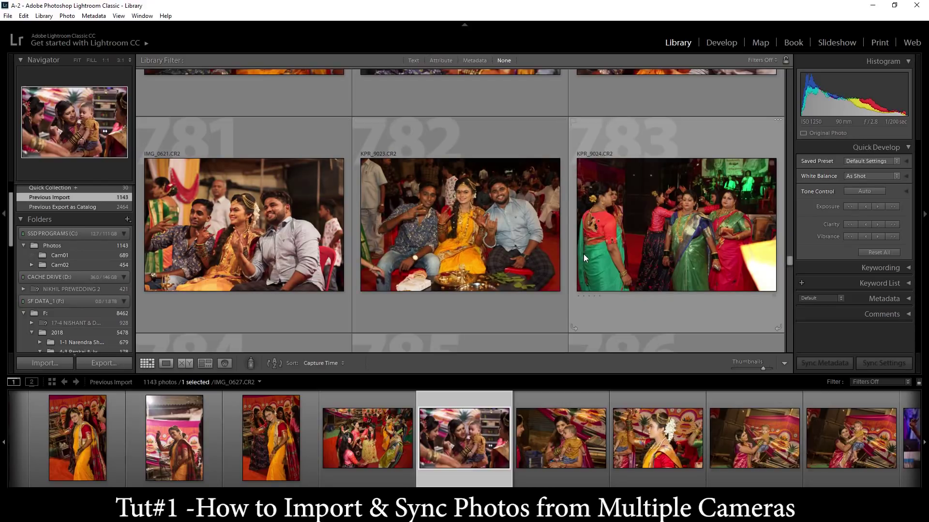
scroll(584, 258, "up", 5)
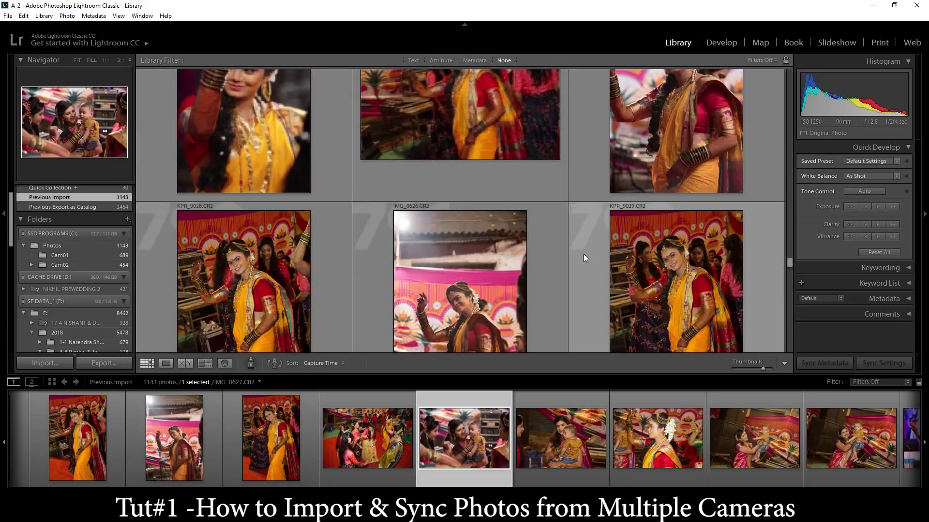
scroll(573, 258, "down", 3)
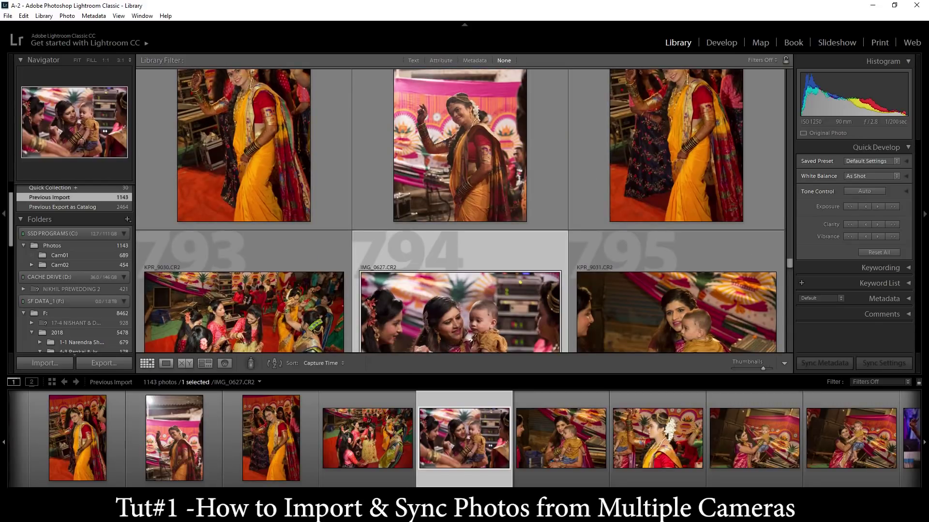
left_click(643, 488)
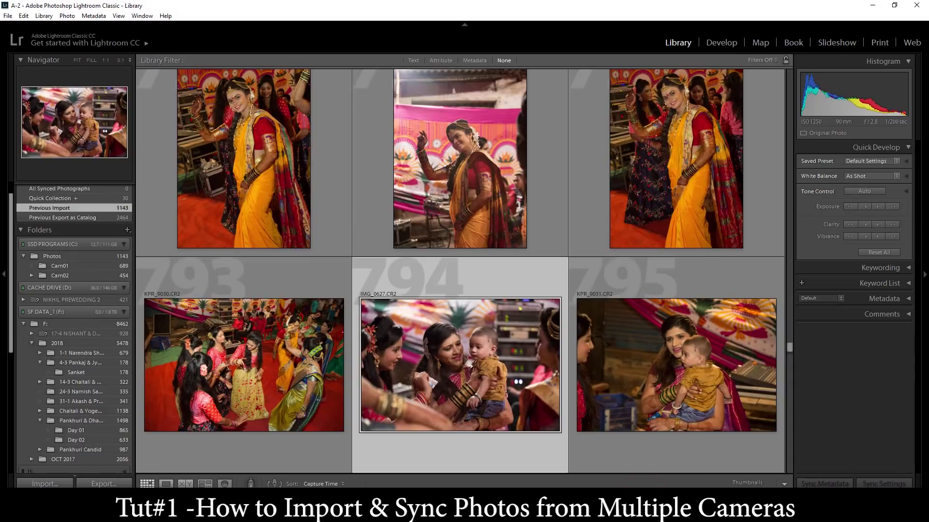
left_click(642, 488)
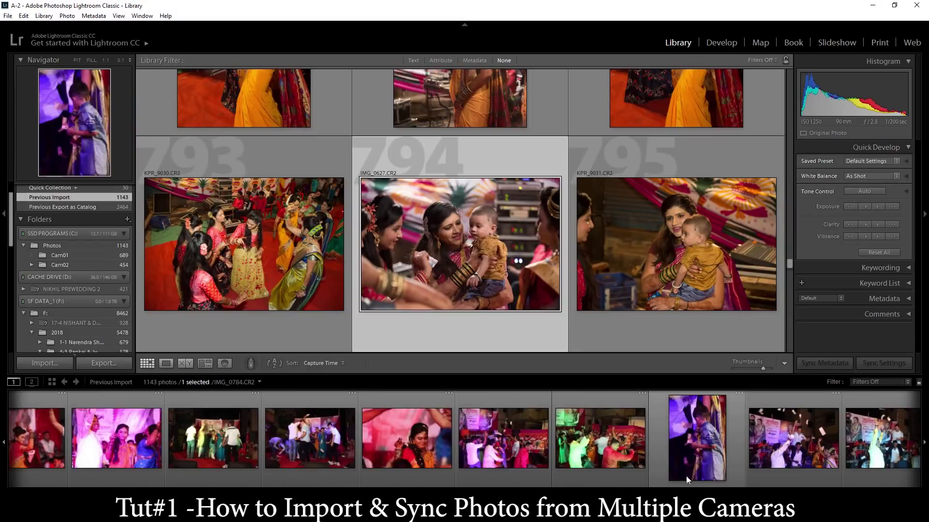
Select all photos in the previous import and open the batch renaming settings for them
left_click_drag(856, 486, 904, 496)
left_click(387, 477)
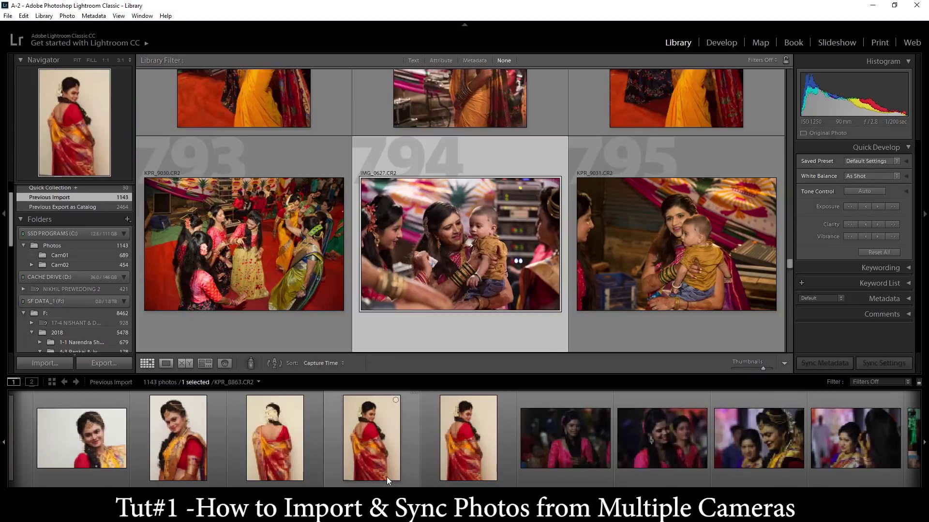
key("ctrl+a")
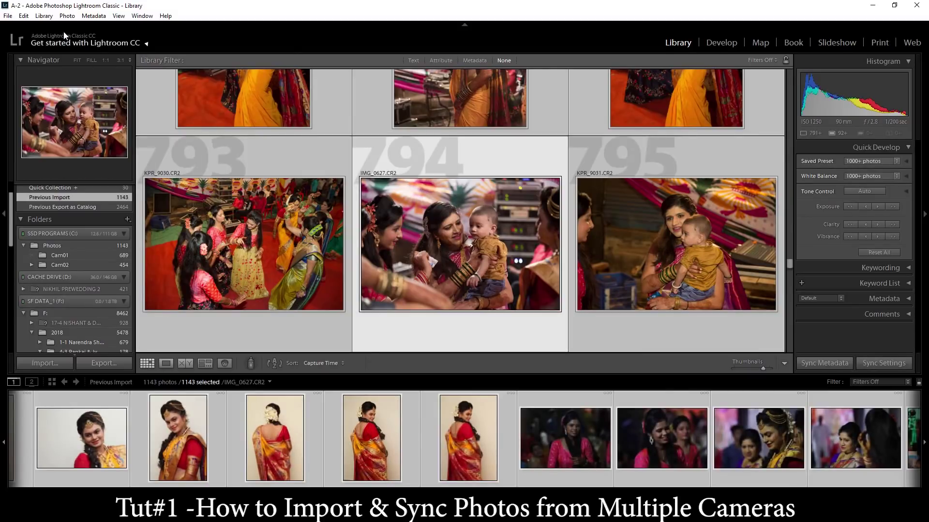
left_click(672, 42)
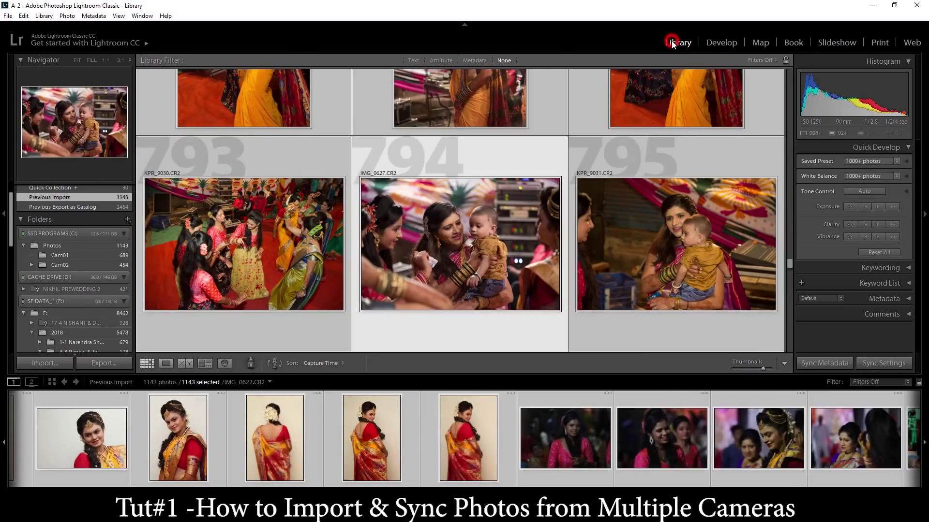
left_click(44, 16)
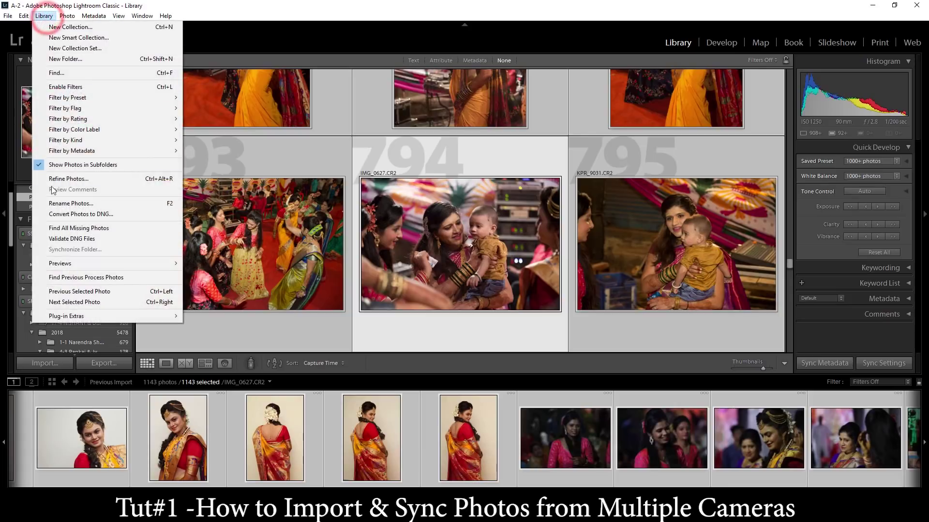
left_click(54, 204)
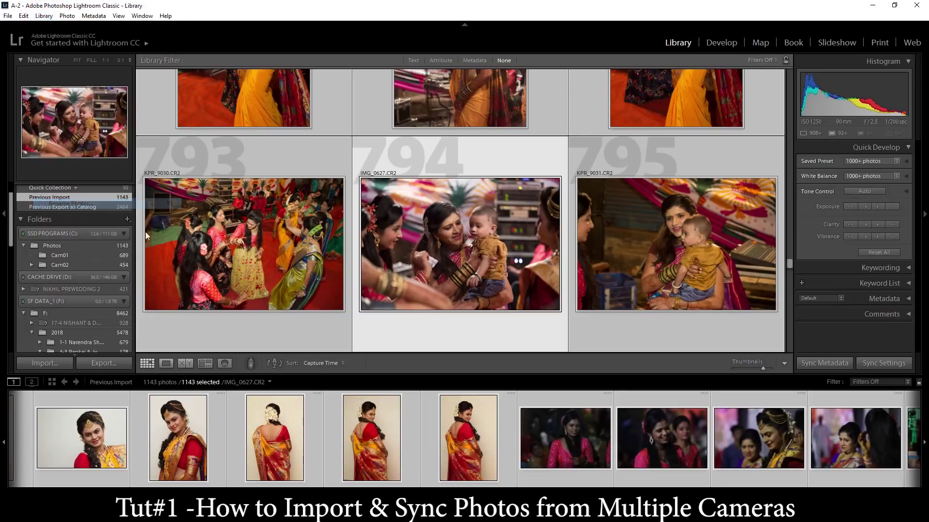
Rename the selected photos using the Custom Settings file naming, with custom text IMG and start number 1
left_click(424, 251)
double_click(423, 252)
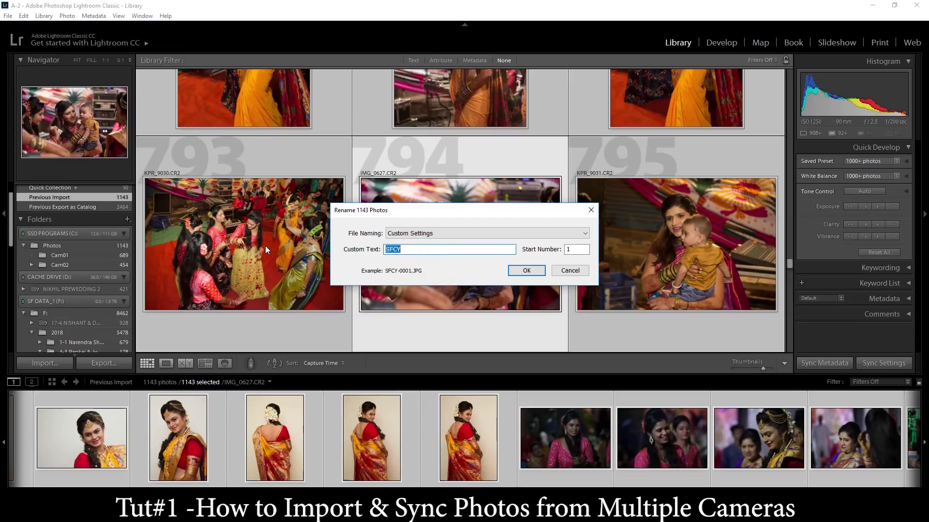
type("IMG")
double_click(571, 249)
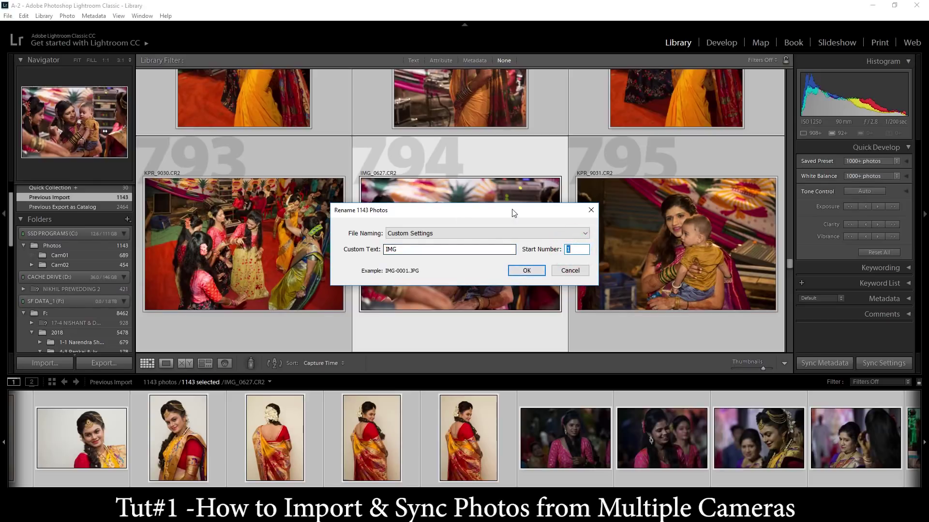
left_click_drag(514, 213, 277, 245)
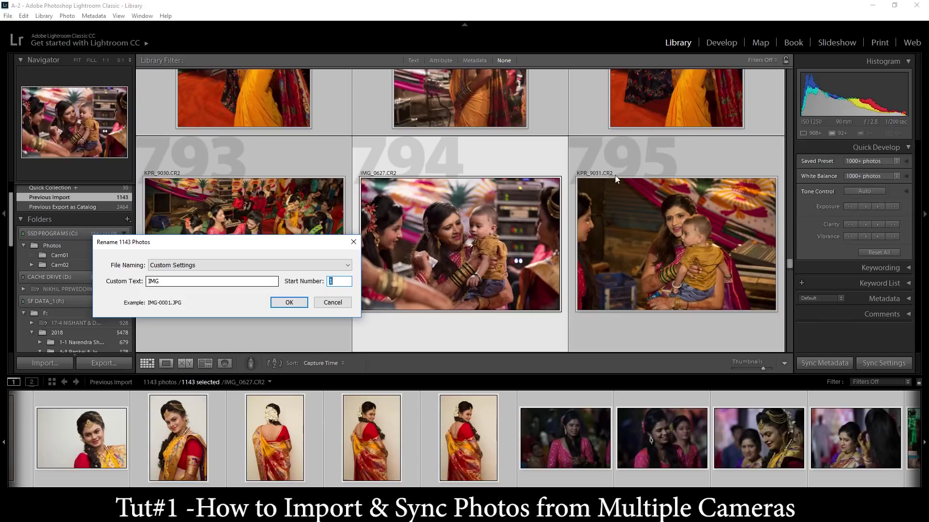
left_click(289, 302)
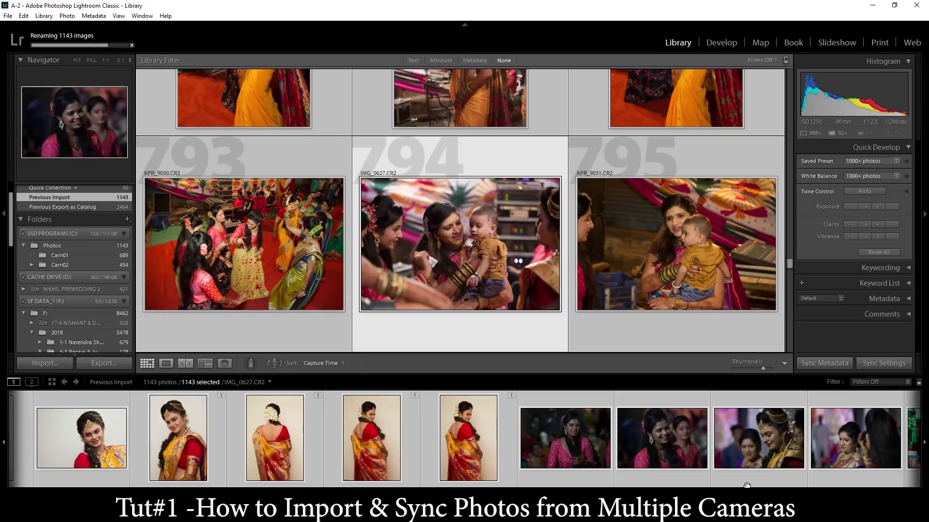
Go back to the first photo of the import to check the start of the renamed sequence
left_click_drag(386, 481, 37, 486)
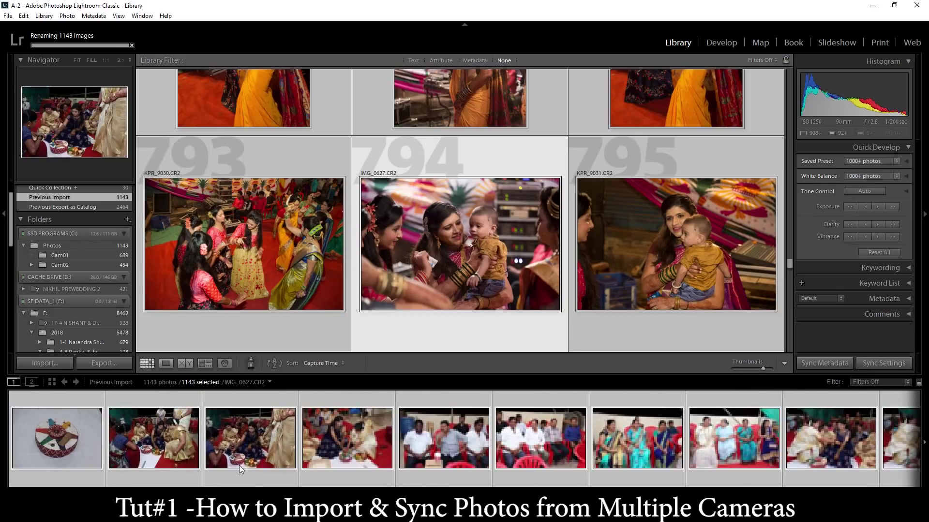
left_click(36, 420)
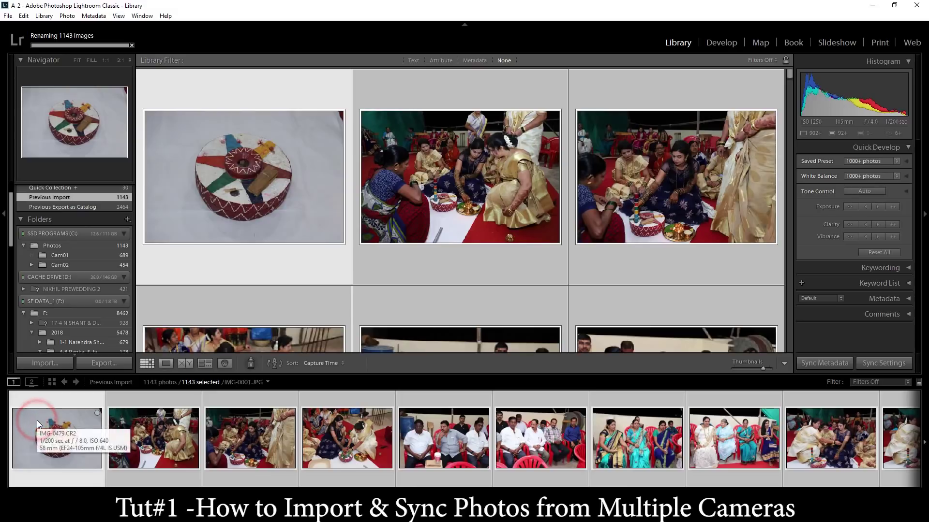